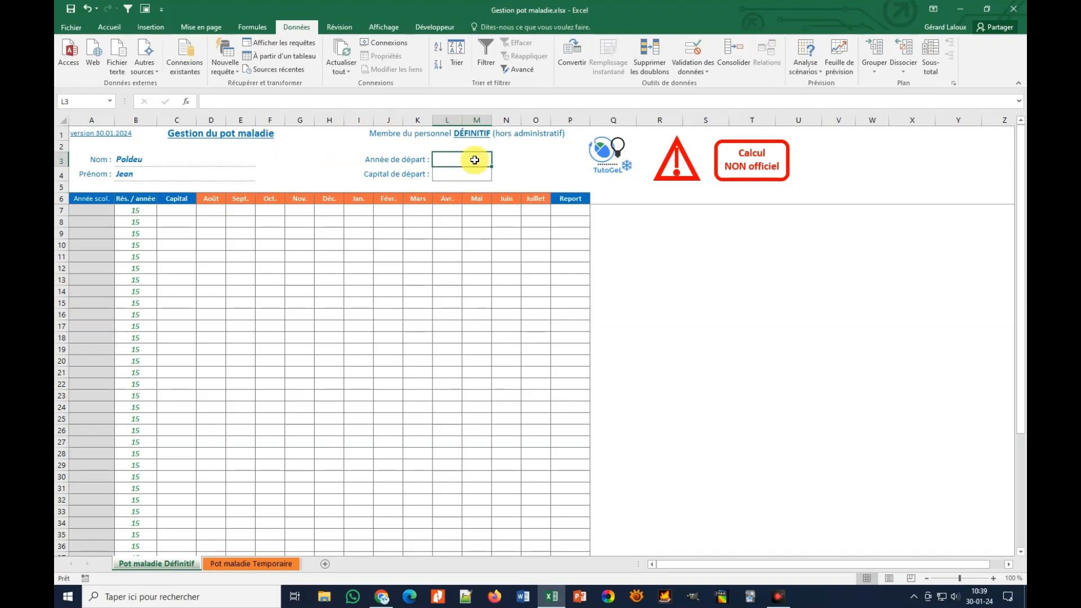
- Set the Année de départ to 2022 and the Capital de départ to 65 days for the permanent staff member
text(2022)
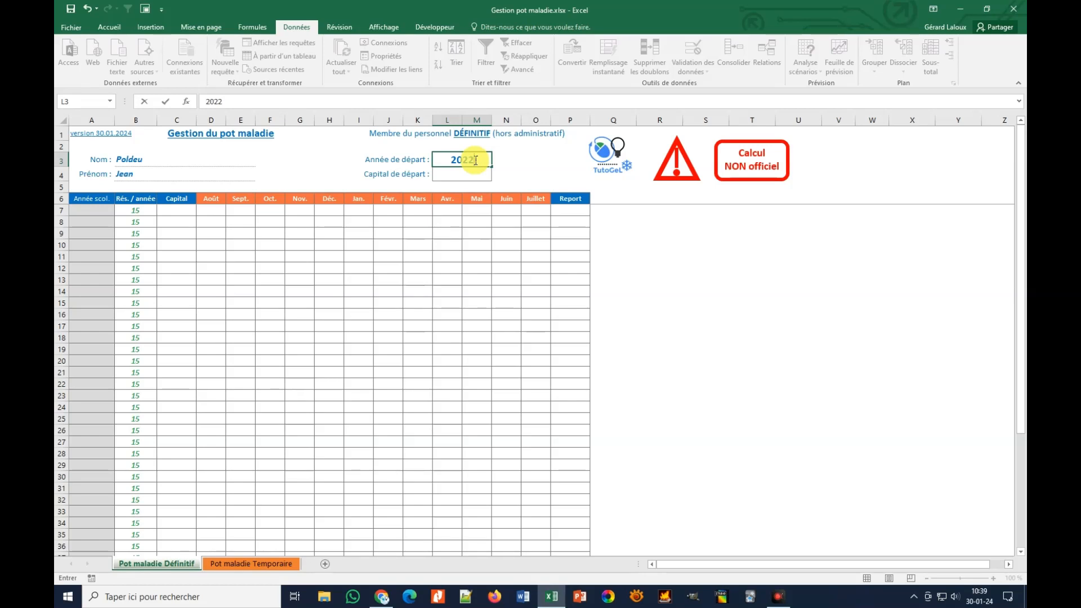
key(Tab)
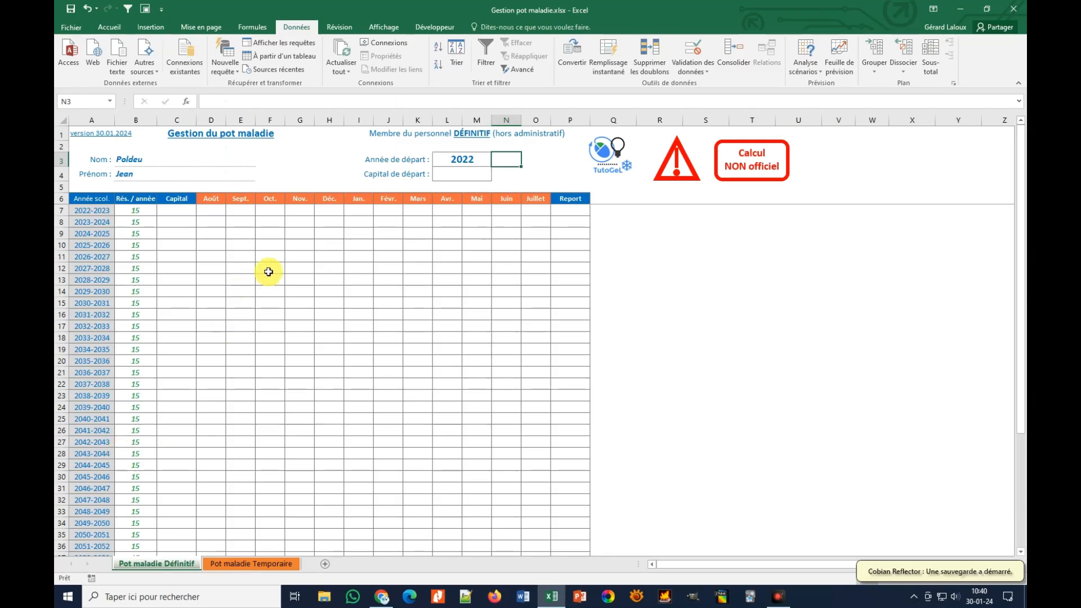
click(452, 176)
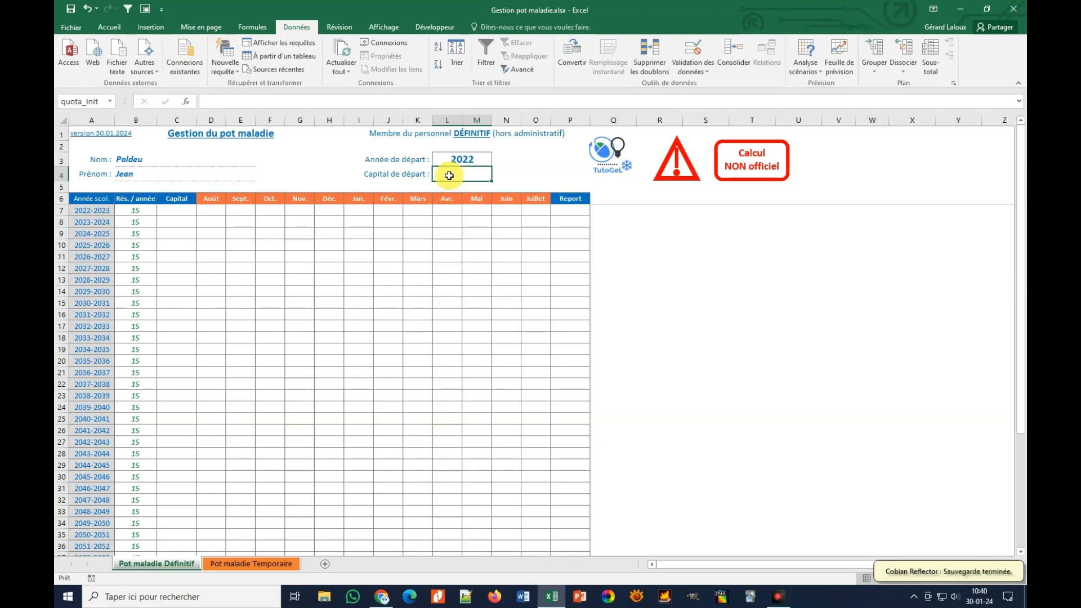
text(65)
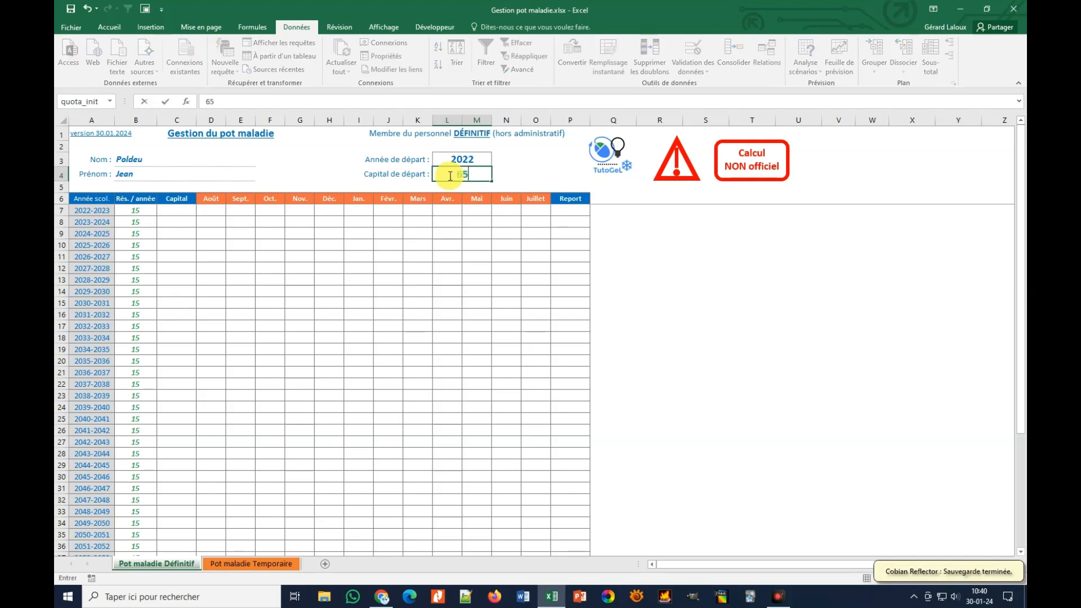
key(Tab)
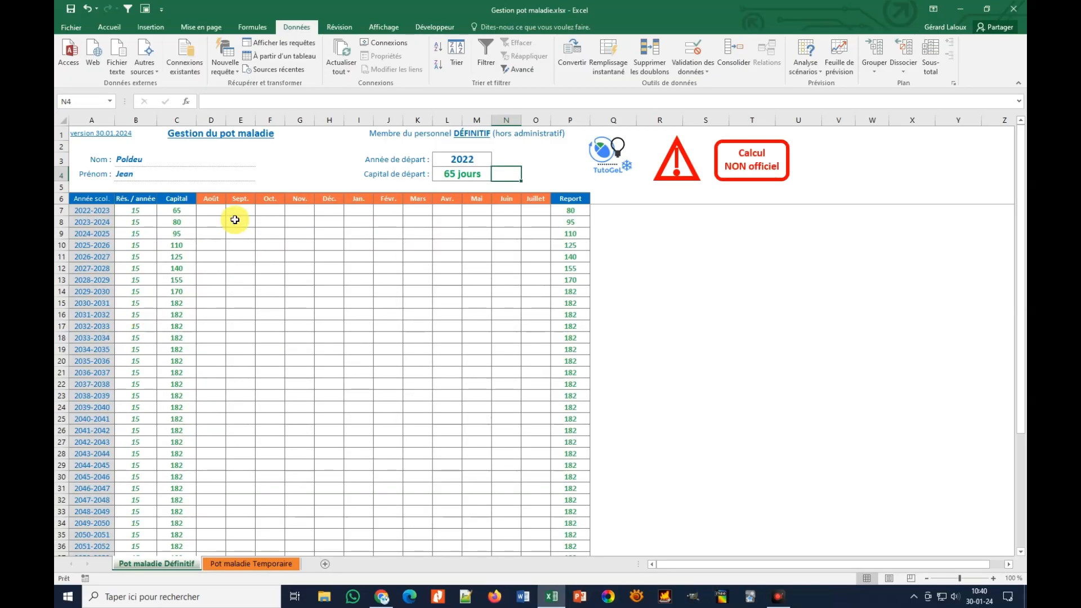
- Record 2 sick days in January and 1 in April for the 2022-2023 school year
click(366, 209)
click(368, 208)
text(2)
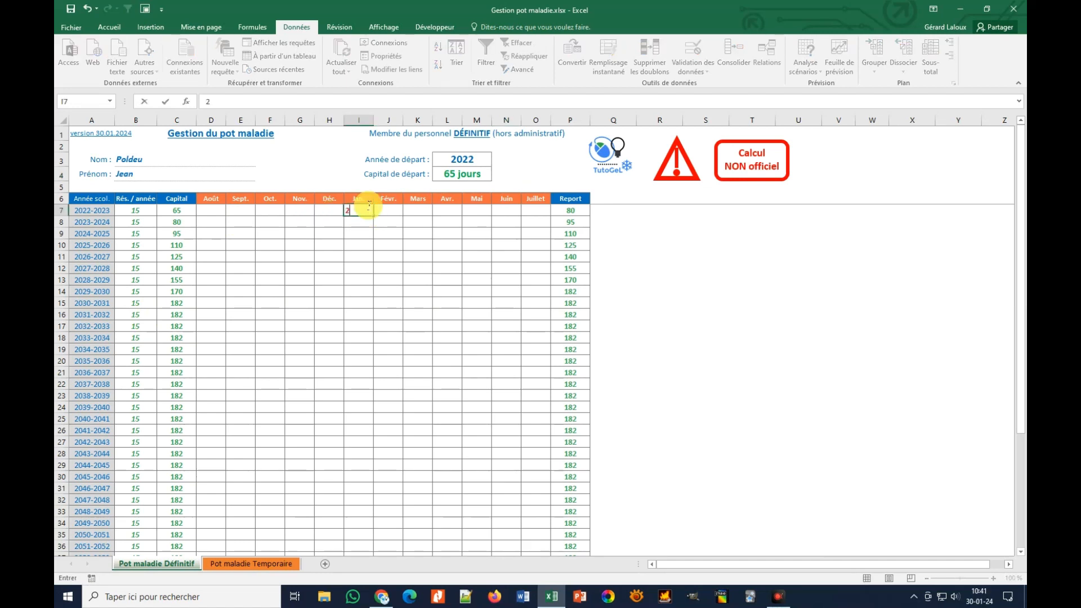
key(Tab)
key(Tab)
key(Tab)
text(-1)
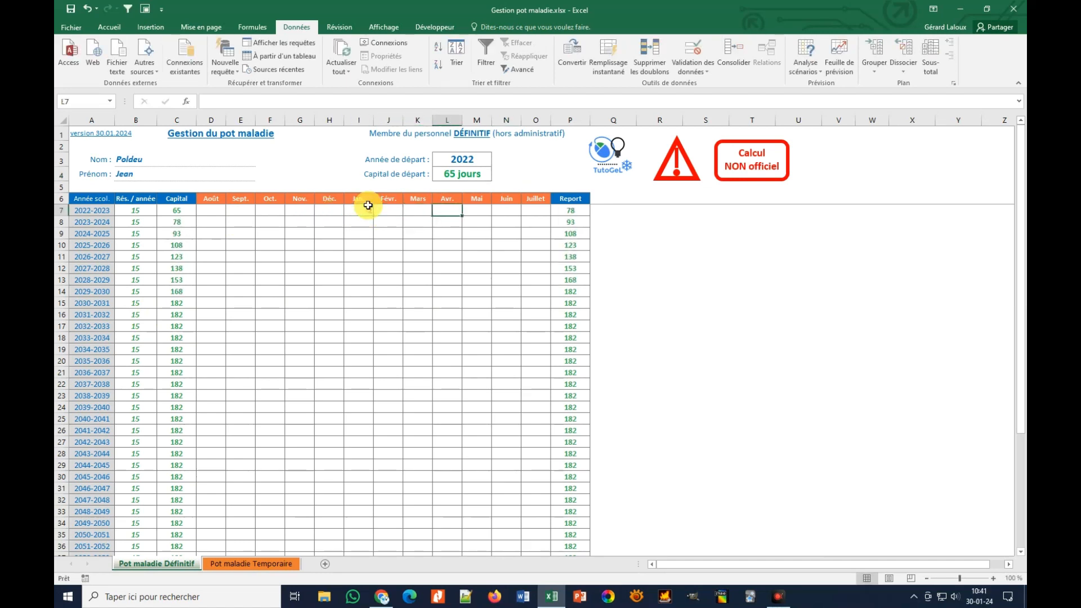
key(Tab)
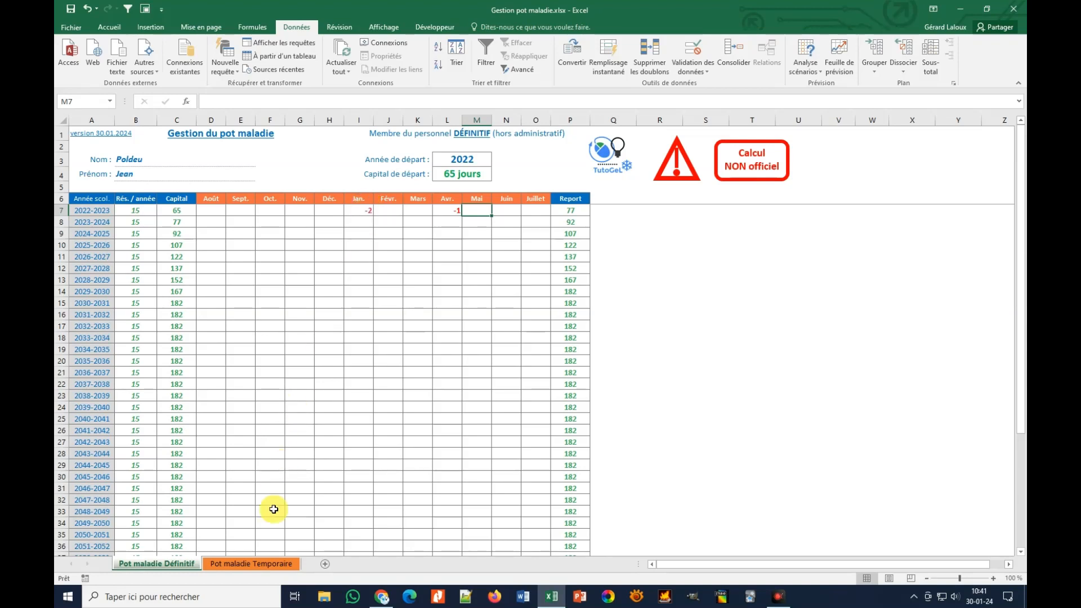
- Switch to the Pot maladie Temporaire sheet and set its Année de départ to 2022
click(258, 563)
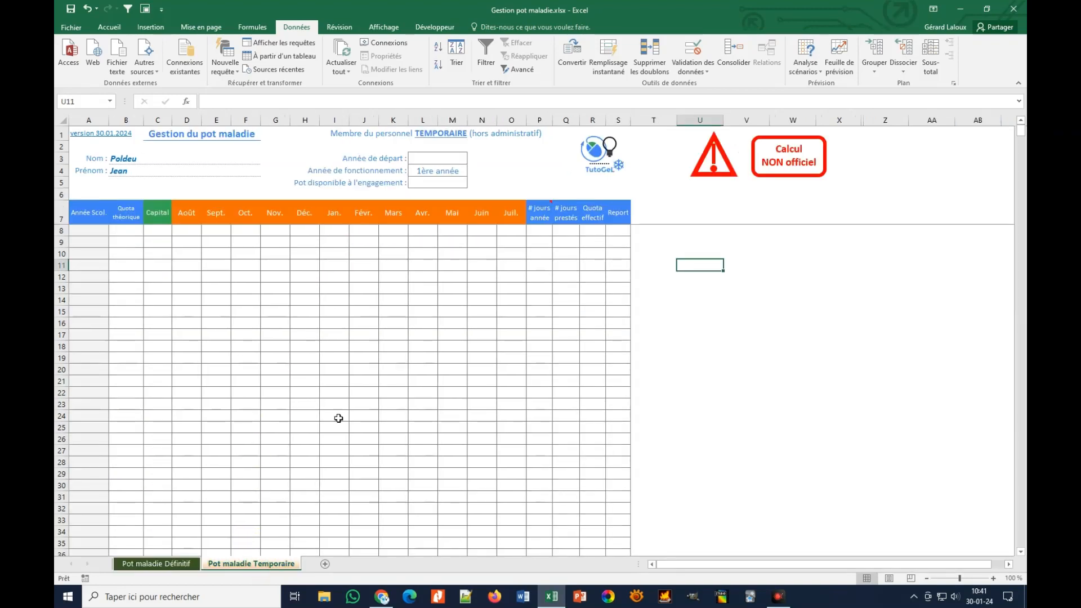
click(429, 159)
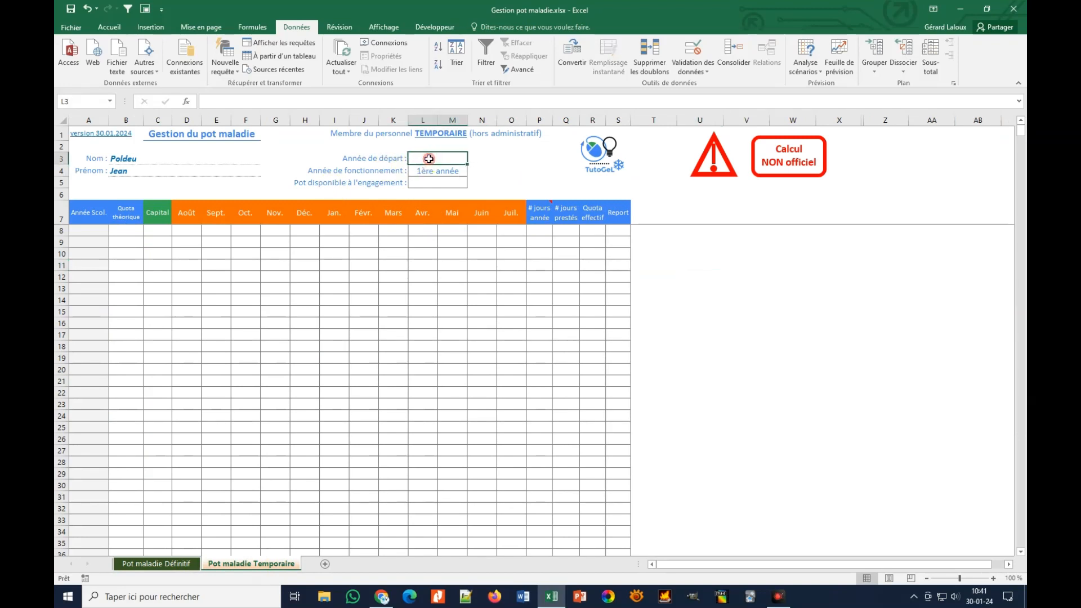
text(2022)
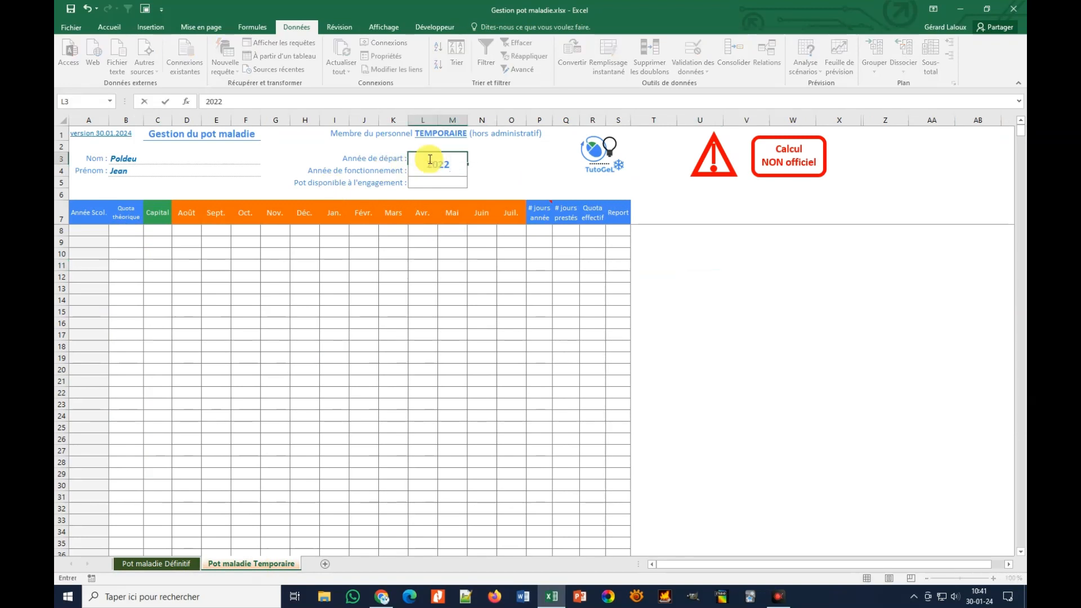
key(Tab)
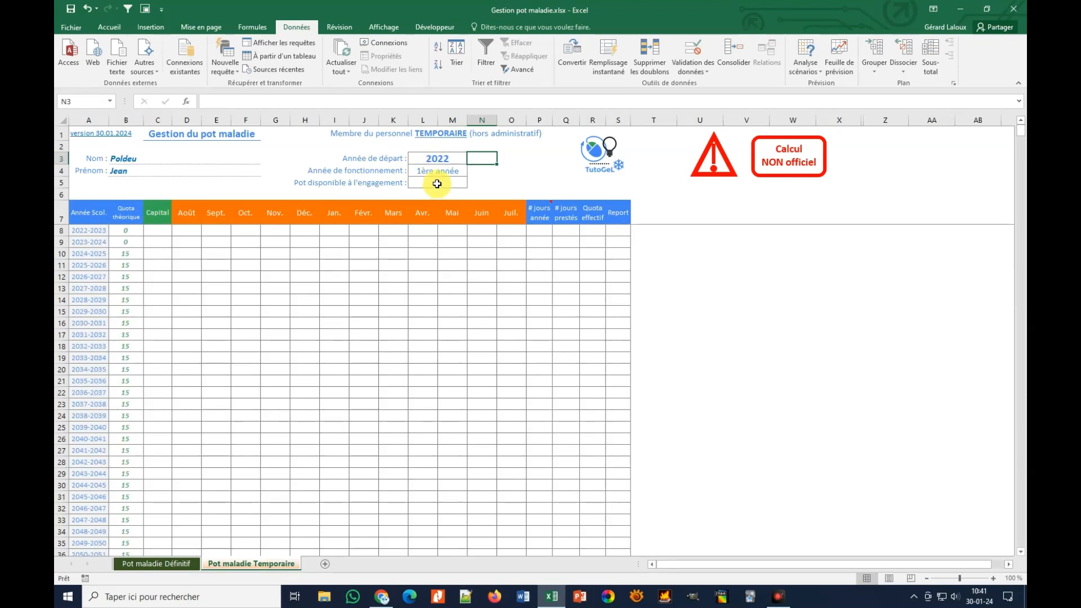
- Try the Année de fonctionnement options 1ère année, 2e année and 3e et plus, returning to 1ère année
click(438, 171)
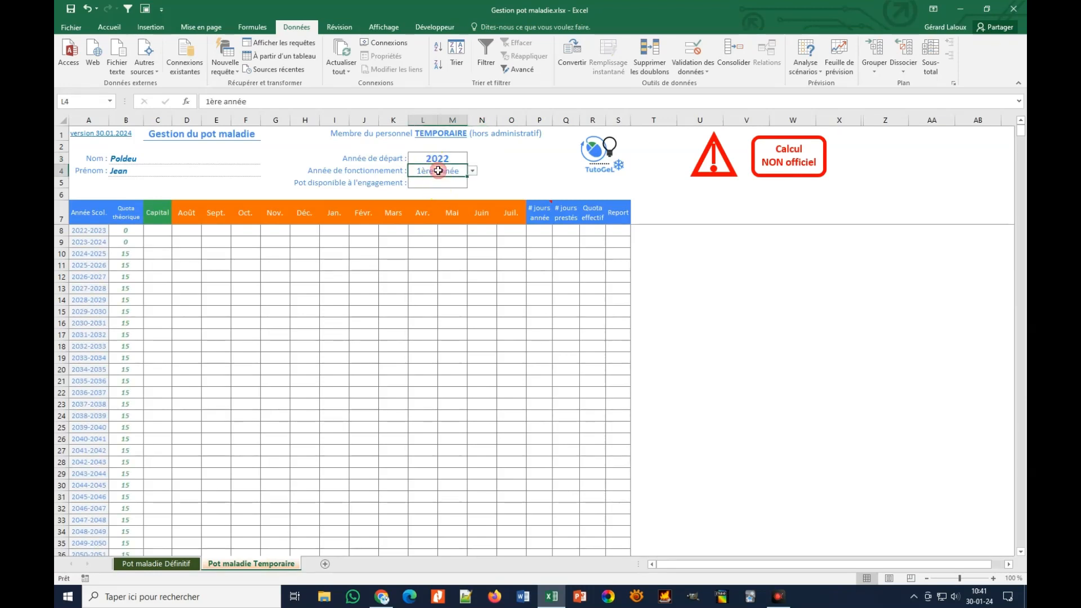
click(472, 171)
click(456, 177)
click(471, 170)
click(453, 186)
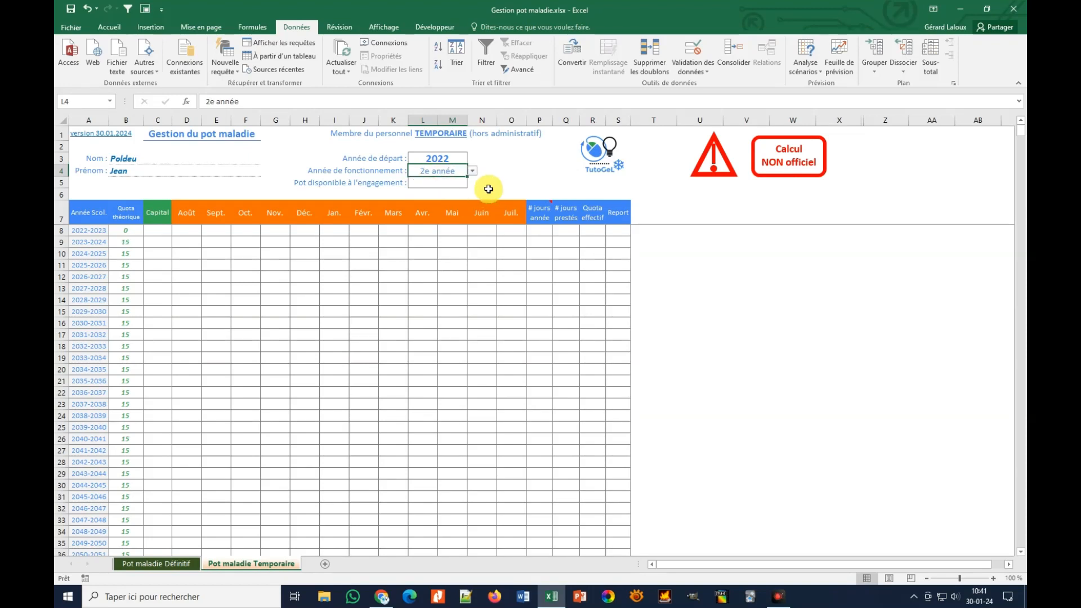
click(472, 170)
click(437, 194)
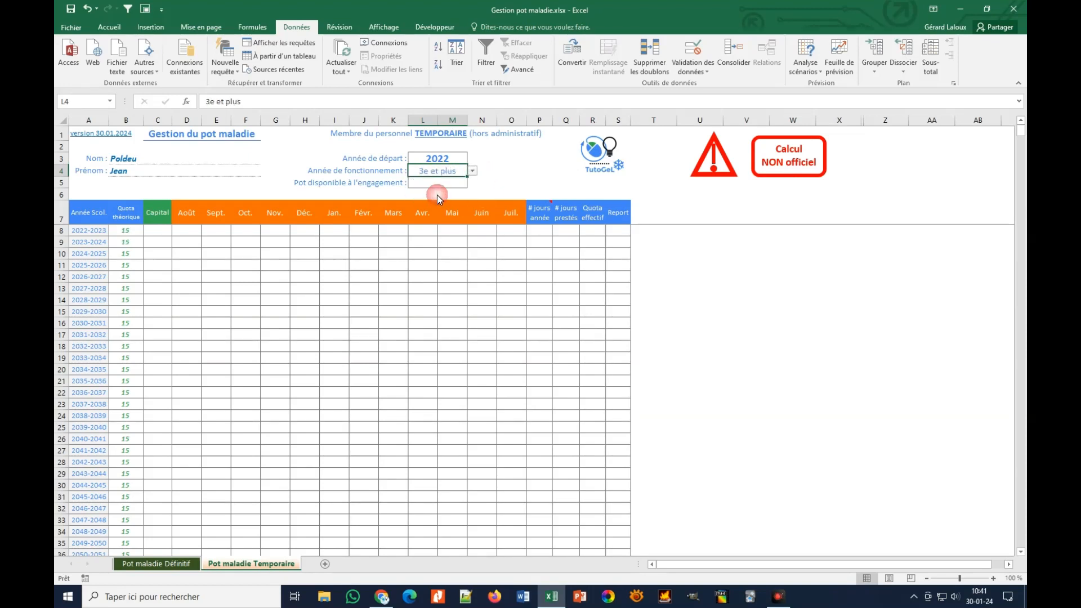
click(473, 170)
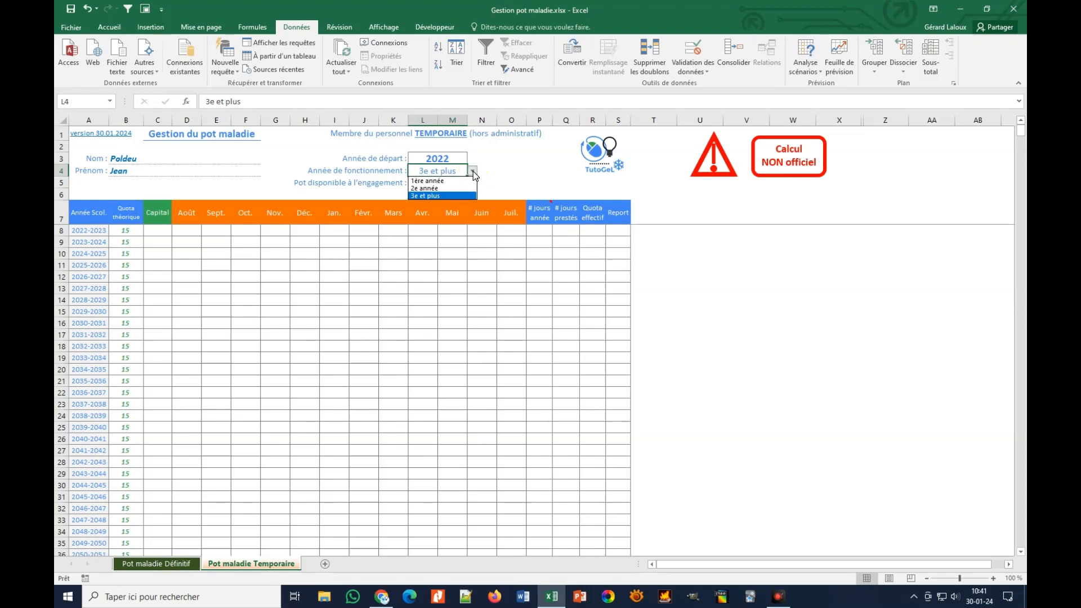
click(432, 181)
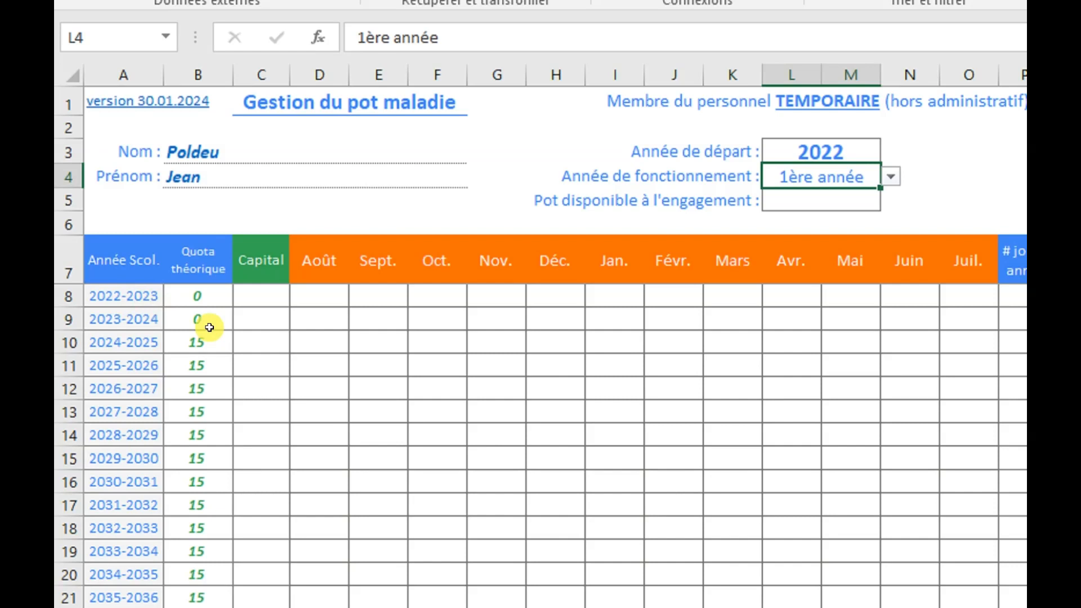
- Compare the theoretical quotas for 2e année and 3e et plus, and restore Année de fonctionnement to 1ère année
click(804, 177)
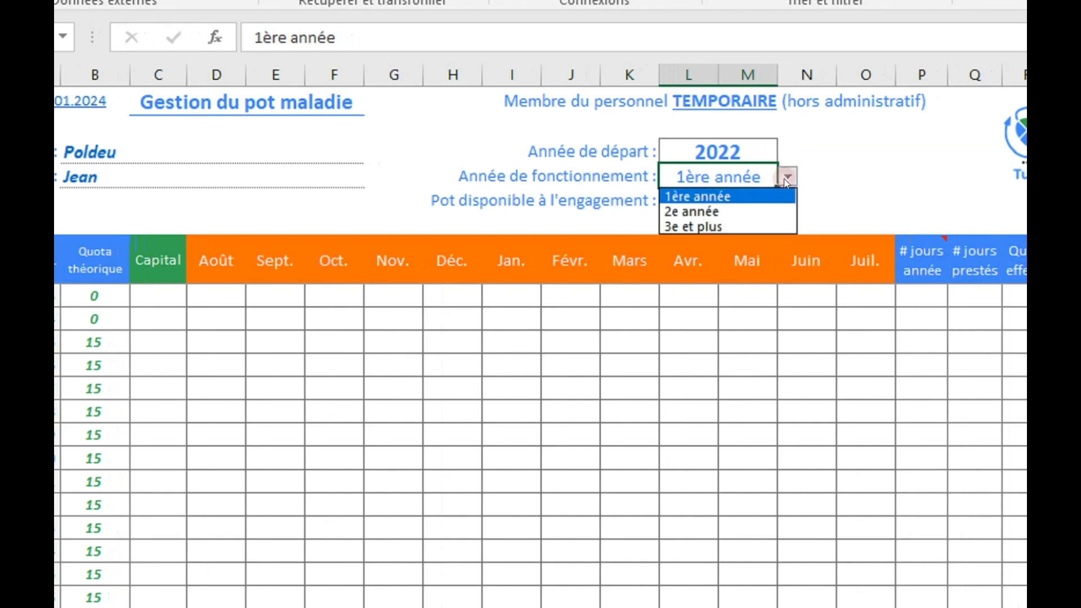
click(720, 211)
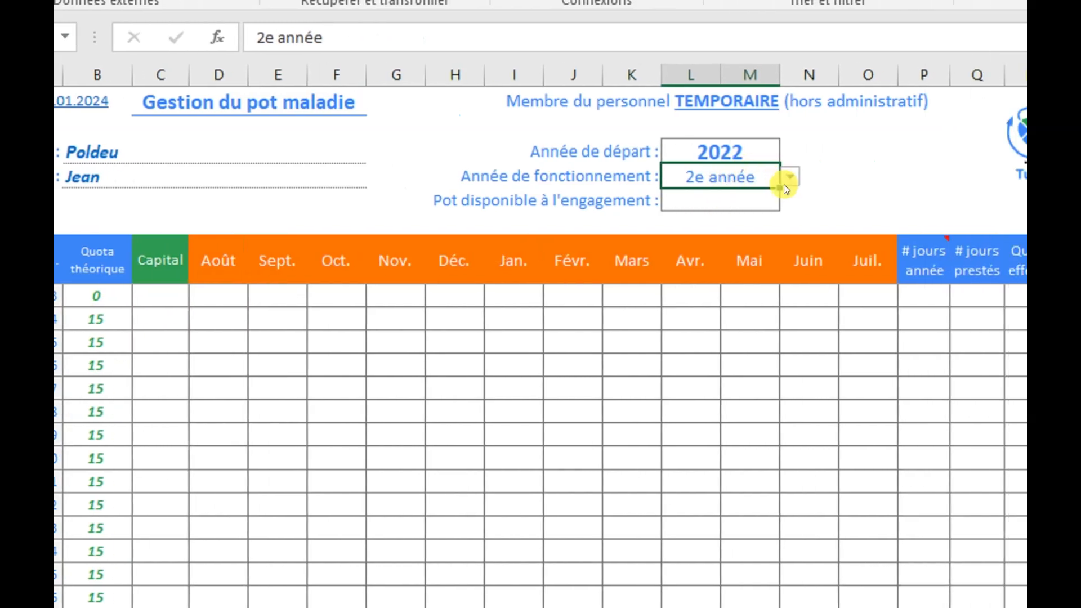
click(890, 176)
click(712, 227)
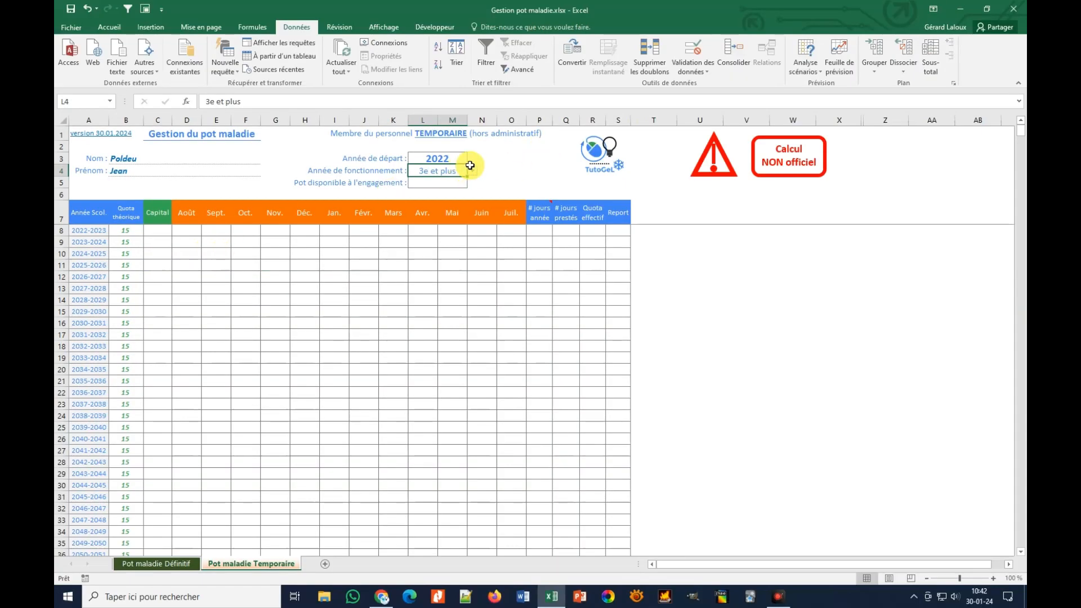
click(472, 170)
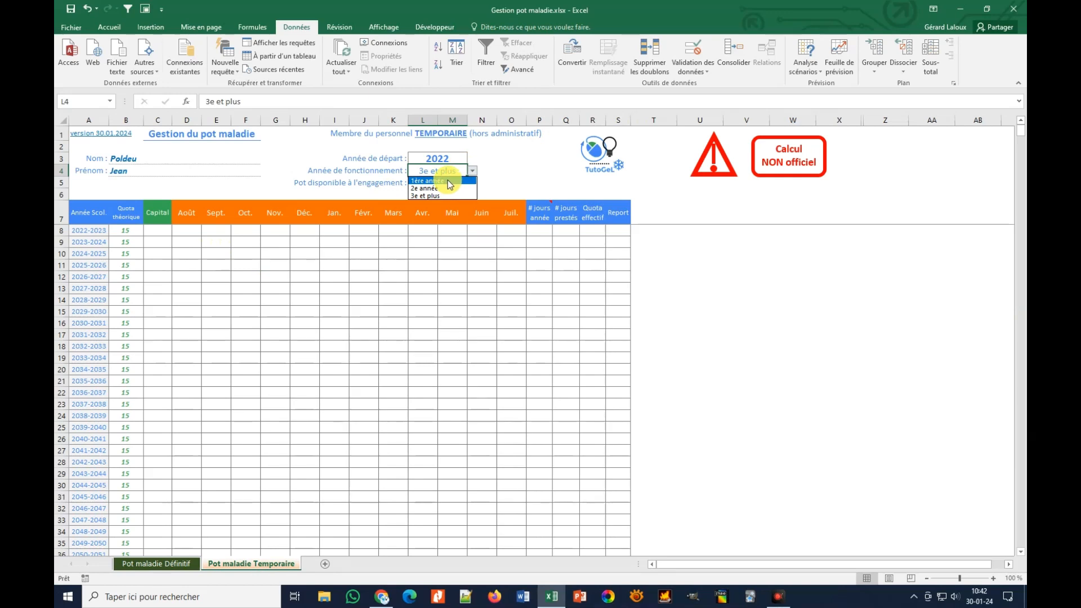
click(448, 180)
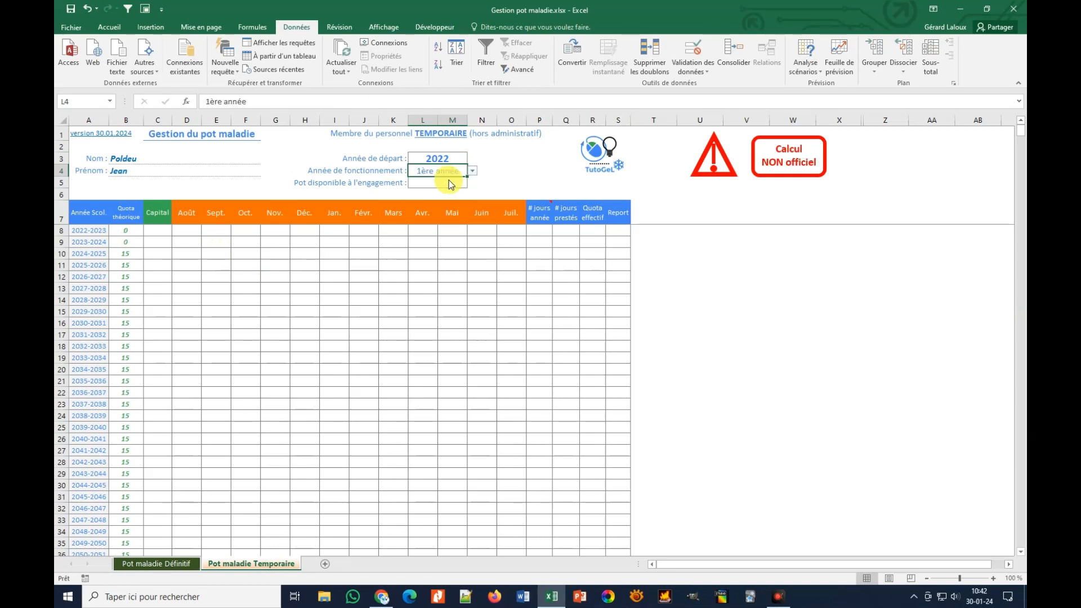
- Set the Pot disponible à l'engagement to 30 days
click(440, 181)
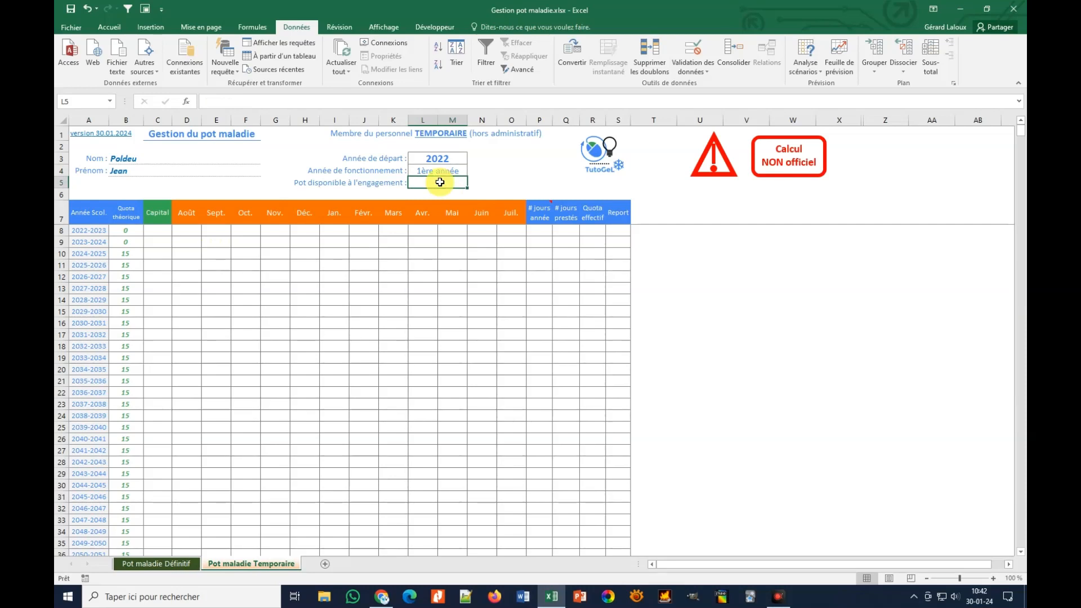
text(30)
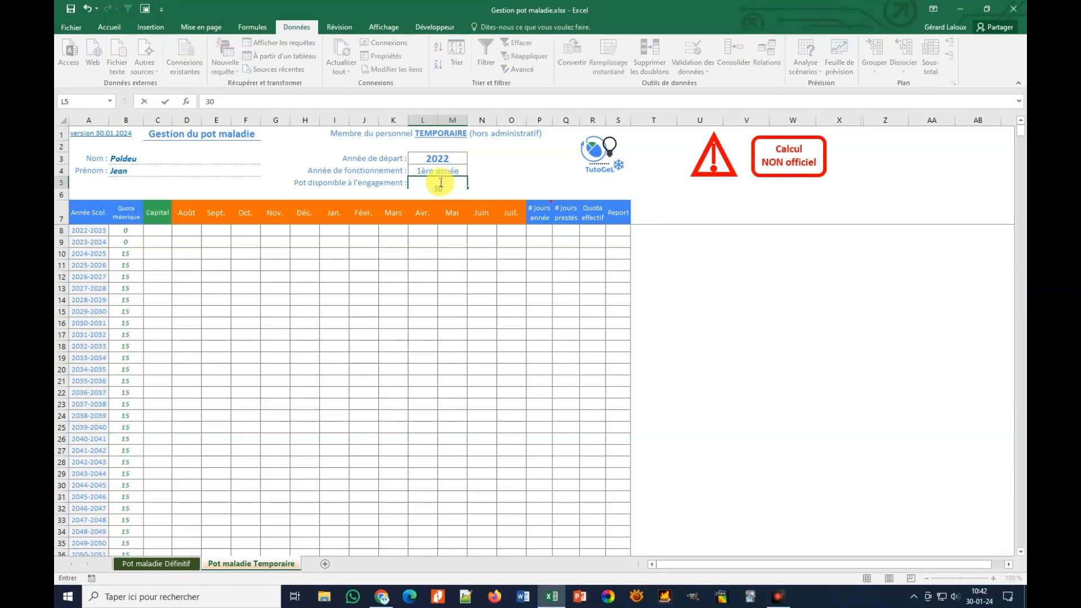
key(Return)
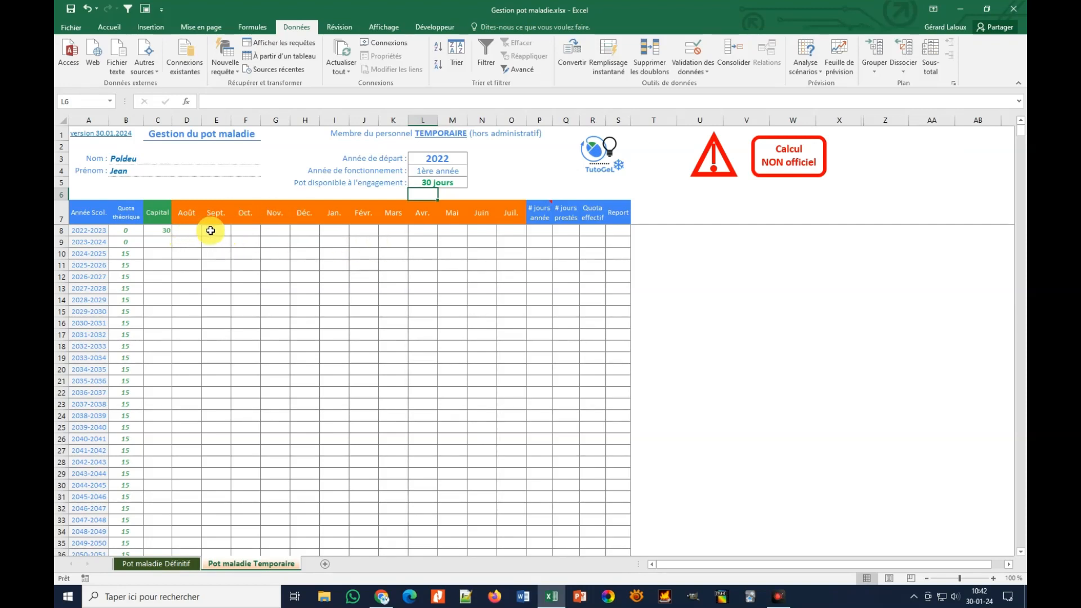
- For school year 2022-2023, enter 180 days in the year and 165 days worked
click(540, 231)
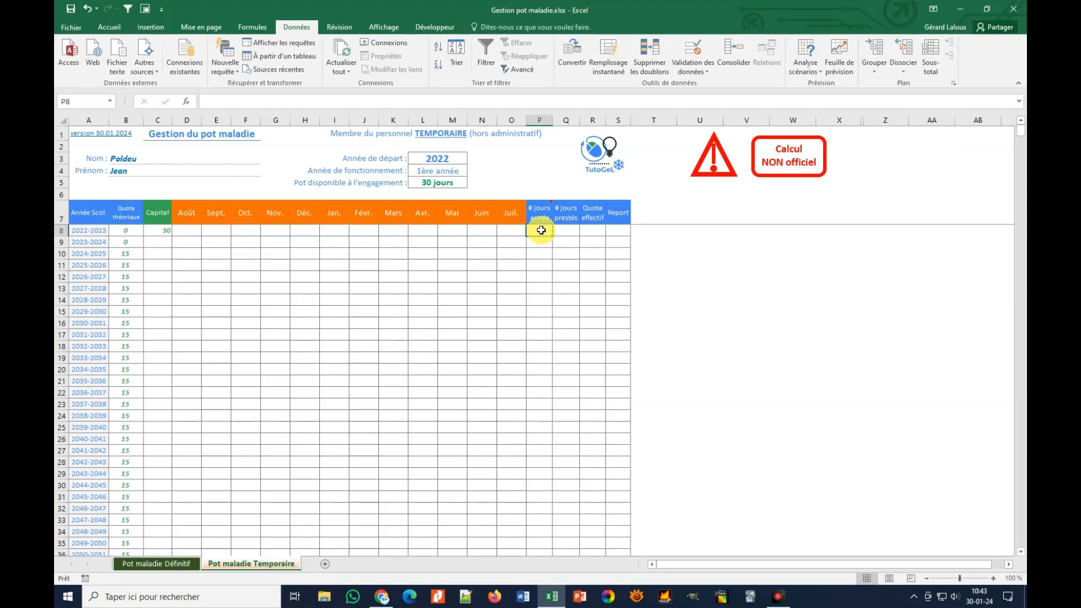
text(18)
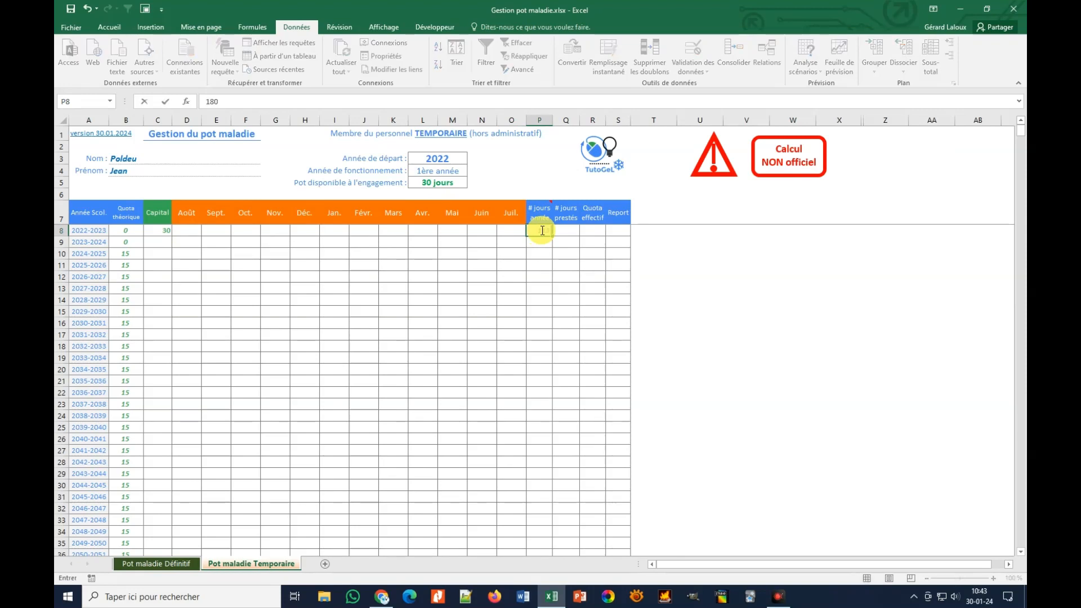
text(0)
key(Tab)
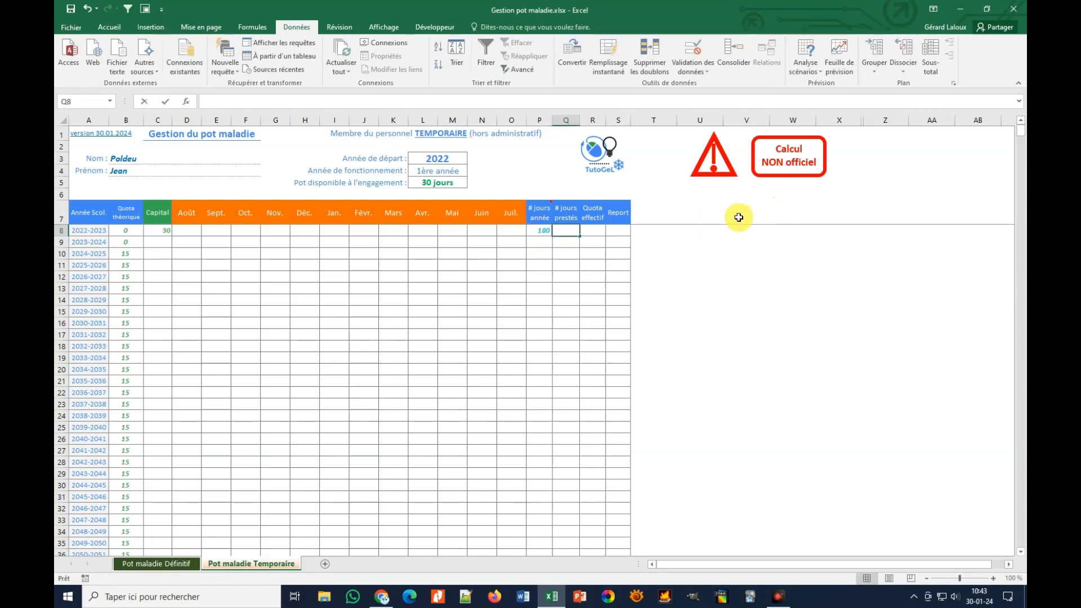
text(165)
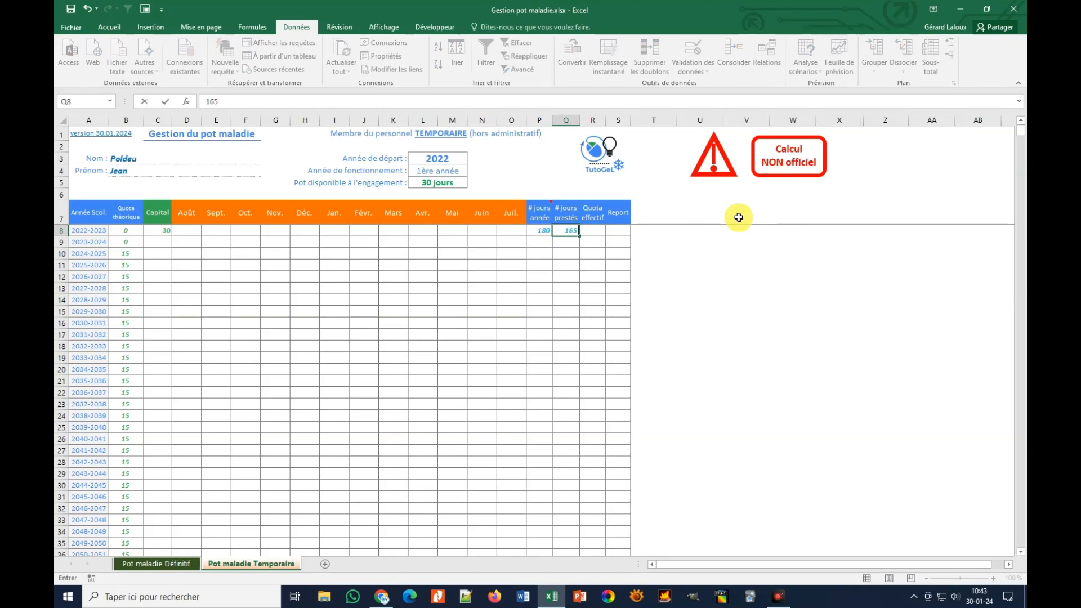
key(Tab)
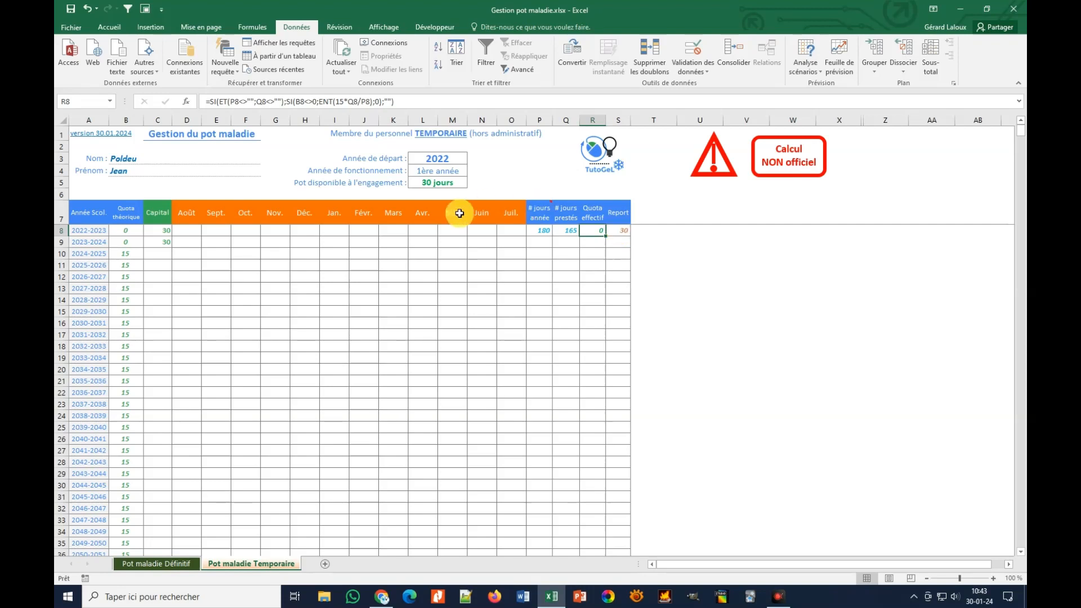
- For school year 2023-2024, enter 181 days in the year and 178 days worked
click(543, 244)
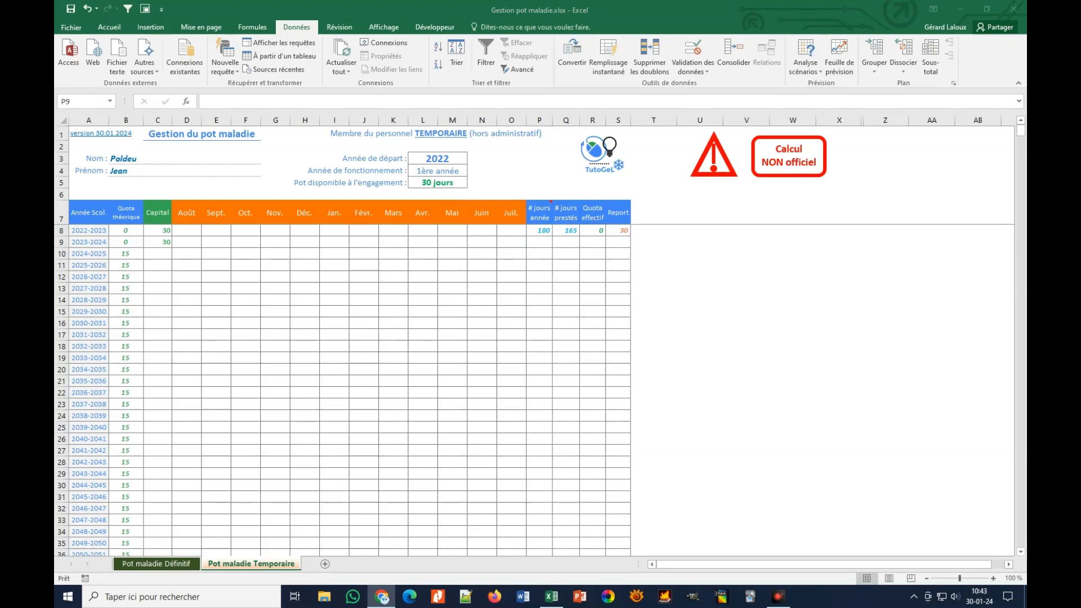
click(536, 239)
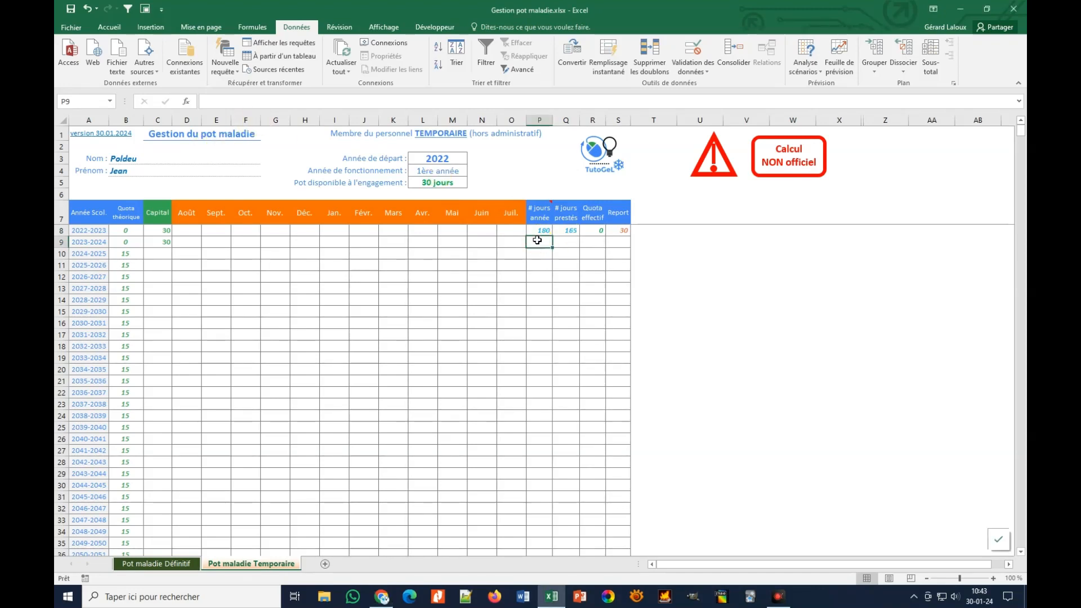
text(181)
key(Tab)
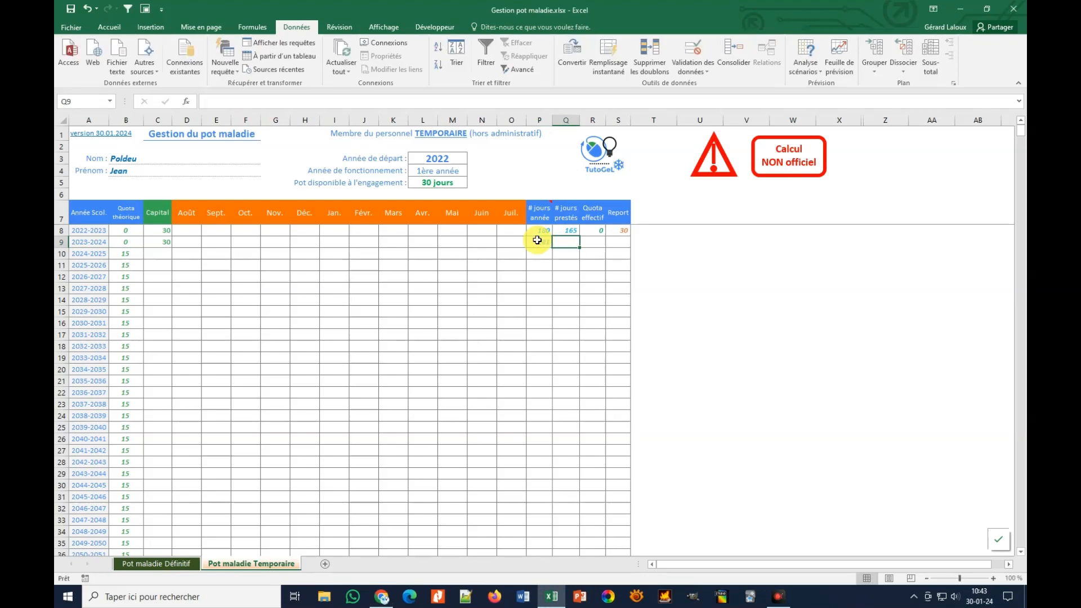
text(178)
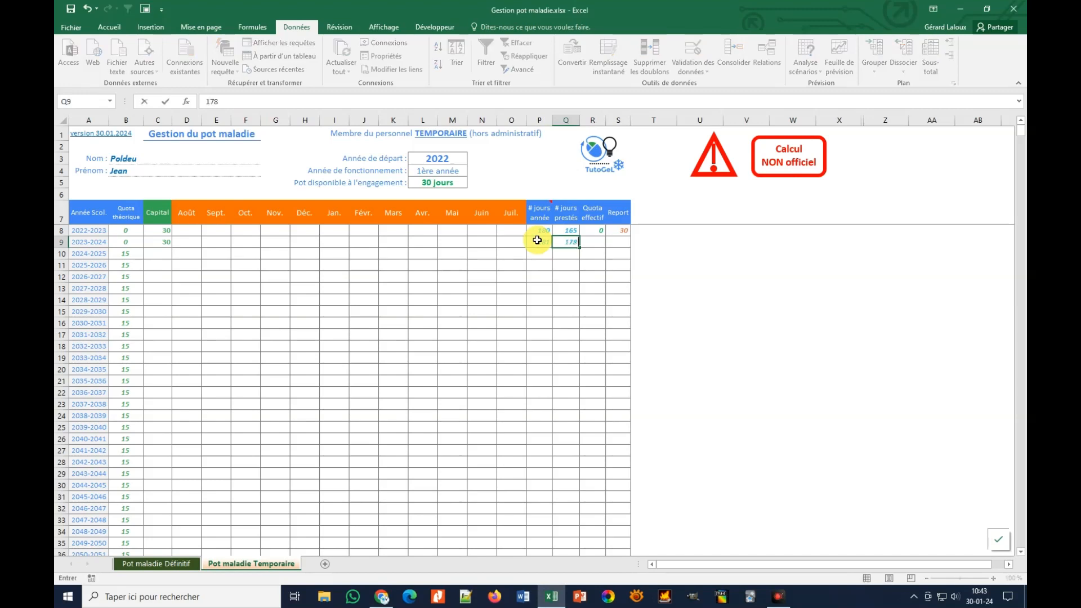
key(Tab)
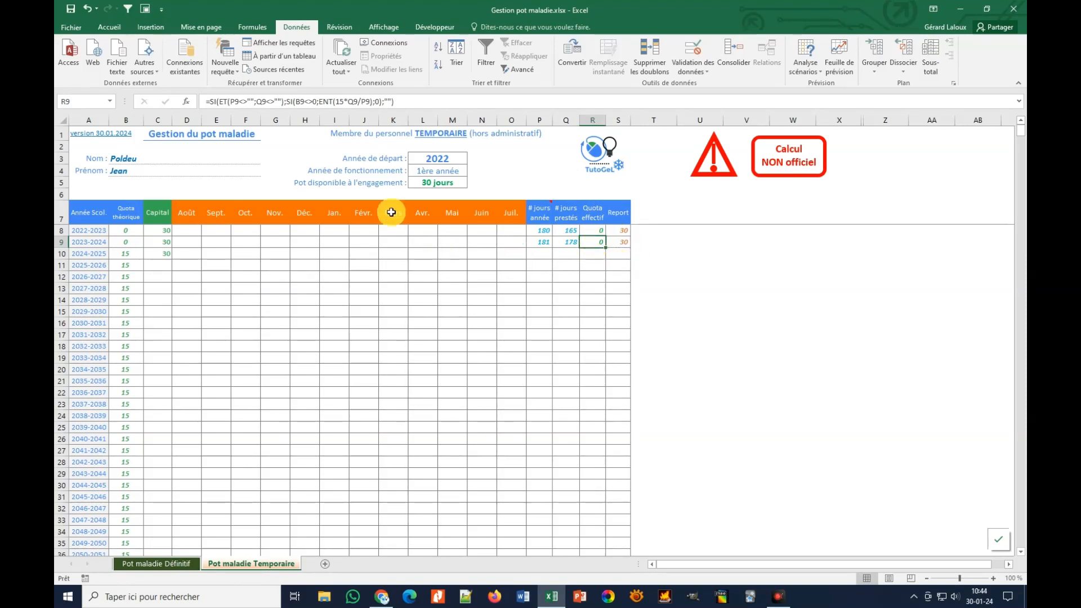
- For school year 2022-2023, enter 2 sick days in November, 1 in February and 3 in May
click(286, 228)
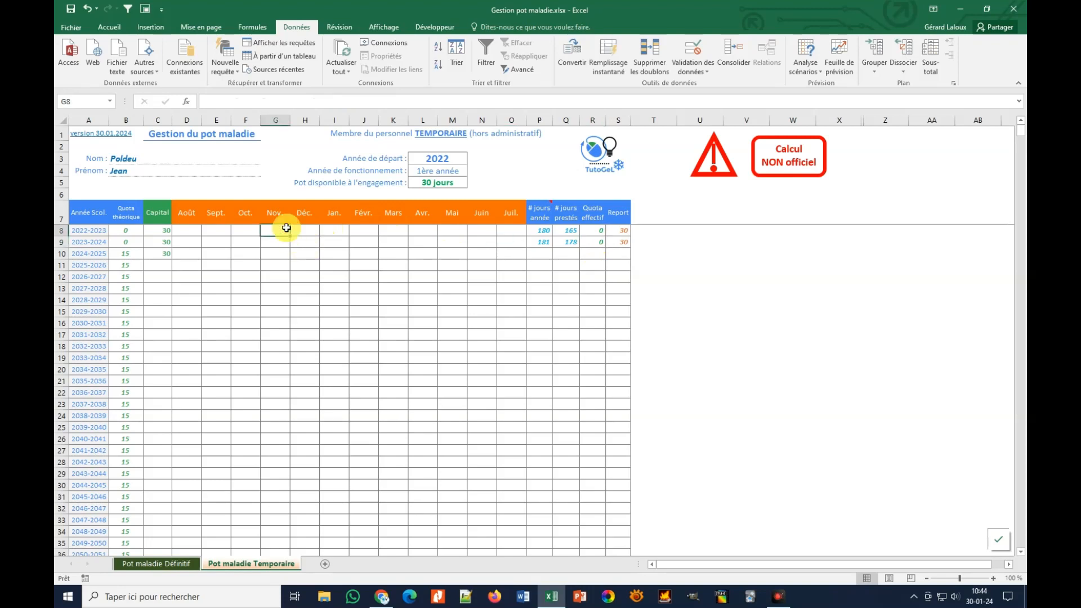
text(2)
key(Right)
key(Right)
key(Right)
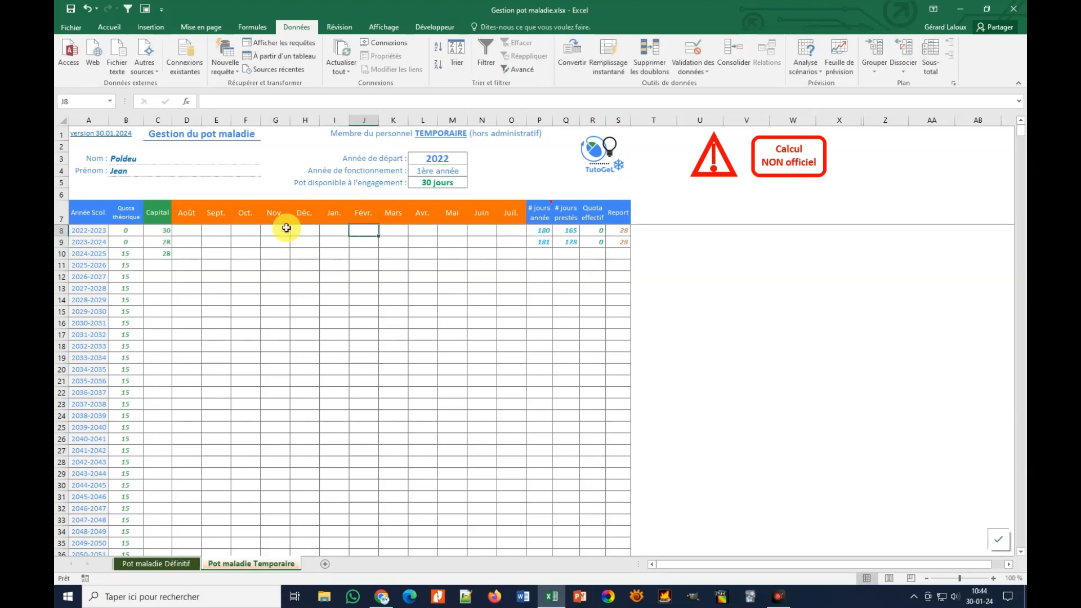
text(-1)
key(Right)
key(Right)
key(Right)
text(-3)
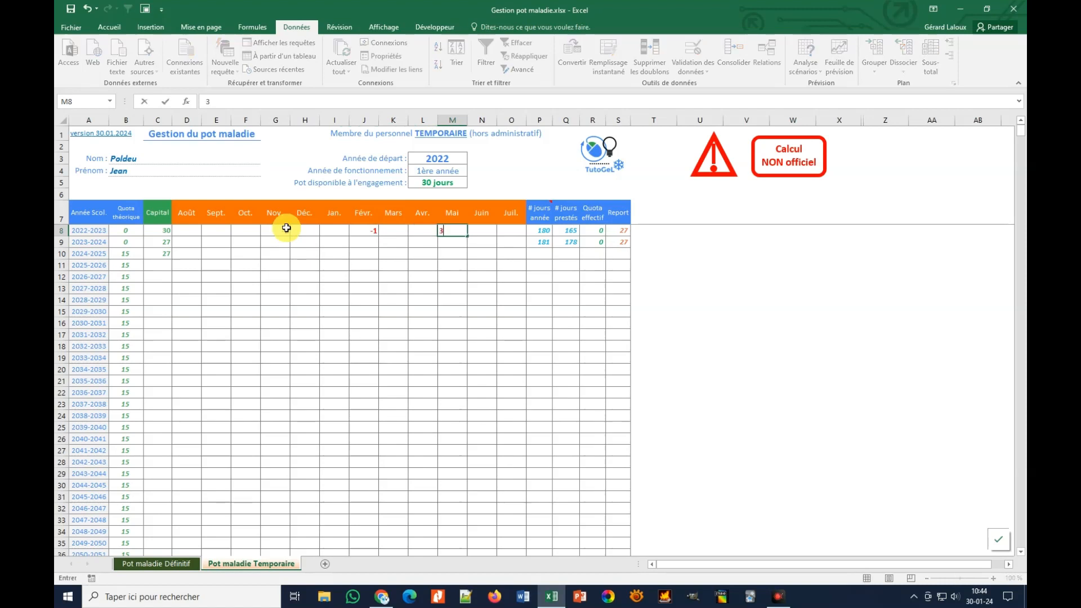
key(Right)
- For school year 2023-2024, enter 1 sick day in October, 2 in April and 3 in June
click(244, 238)
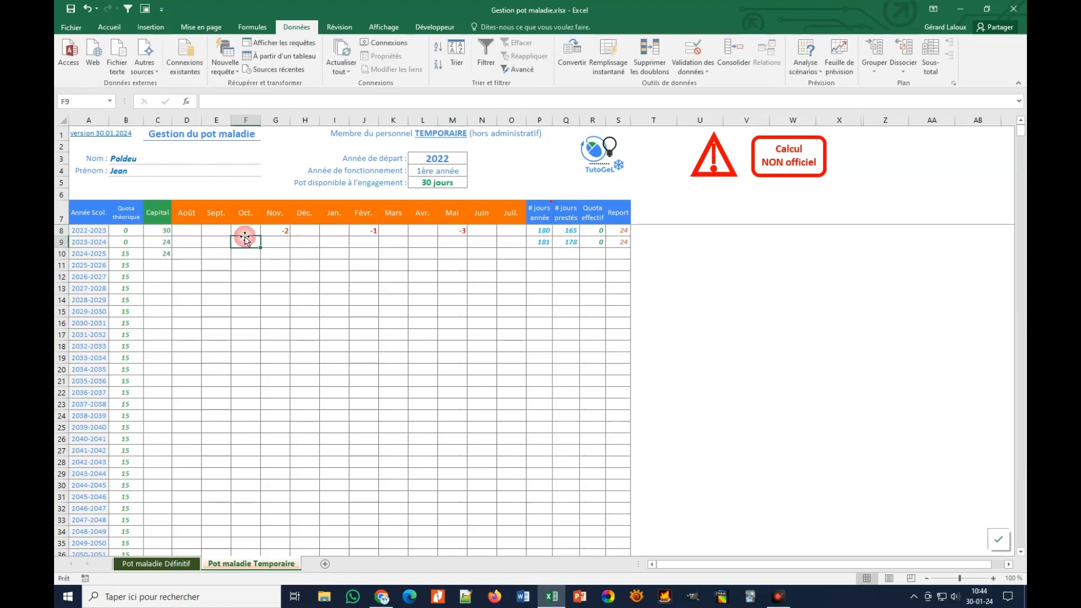
text(-1)
key(Right)
key(Right)
key(Right)
key(Right)
key(Right)
key(Right)
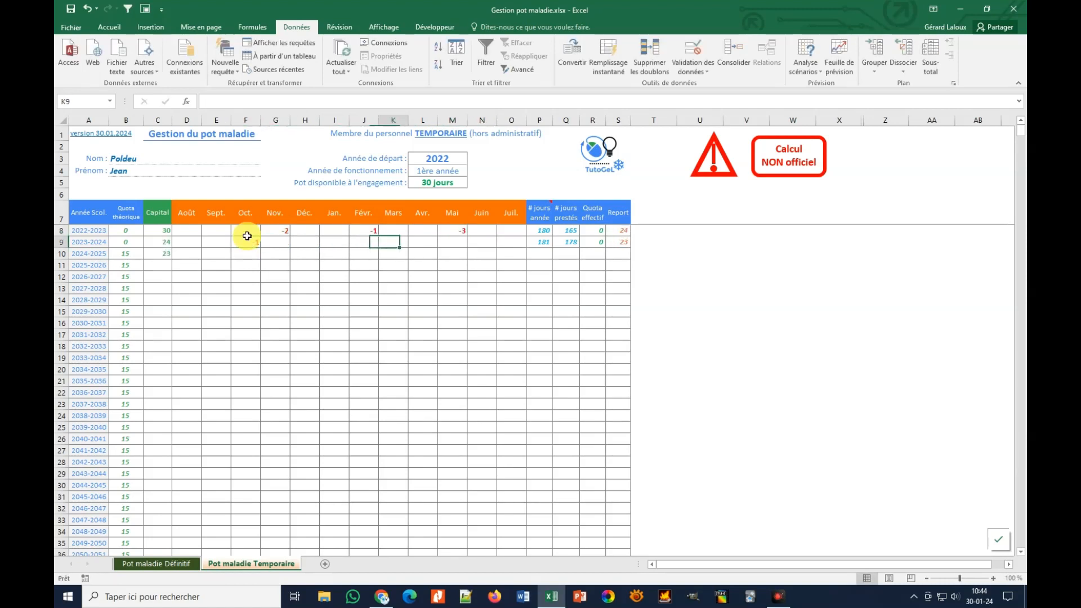
text(-2)
key(Right)
key(Right)
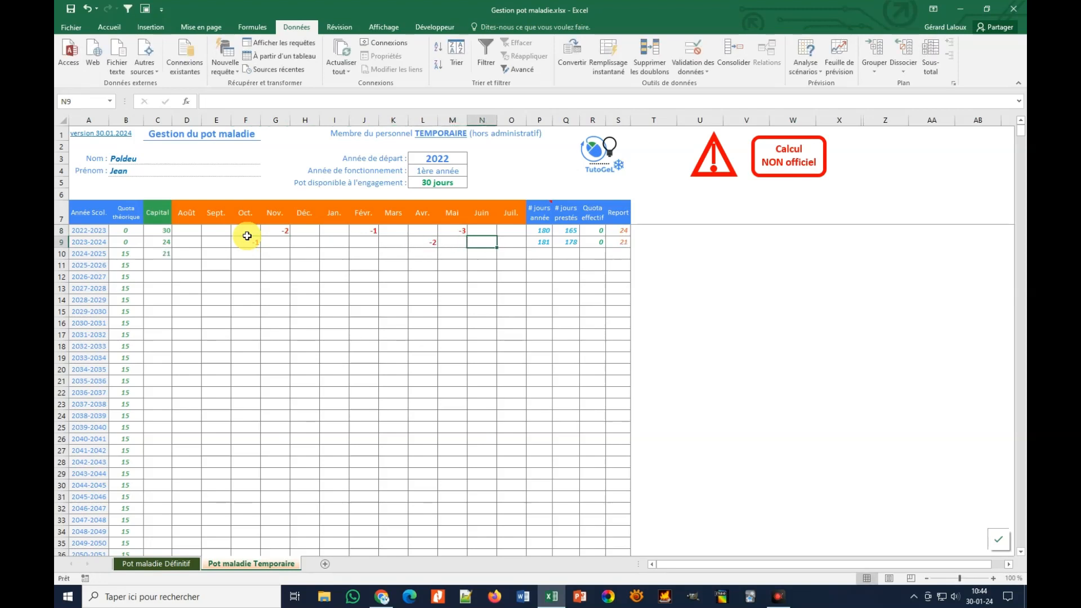
text(-3)
key(Right)
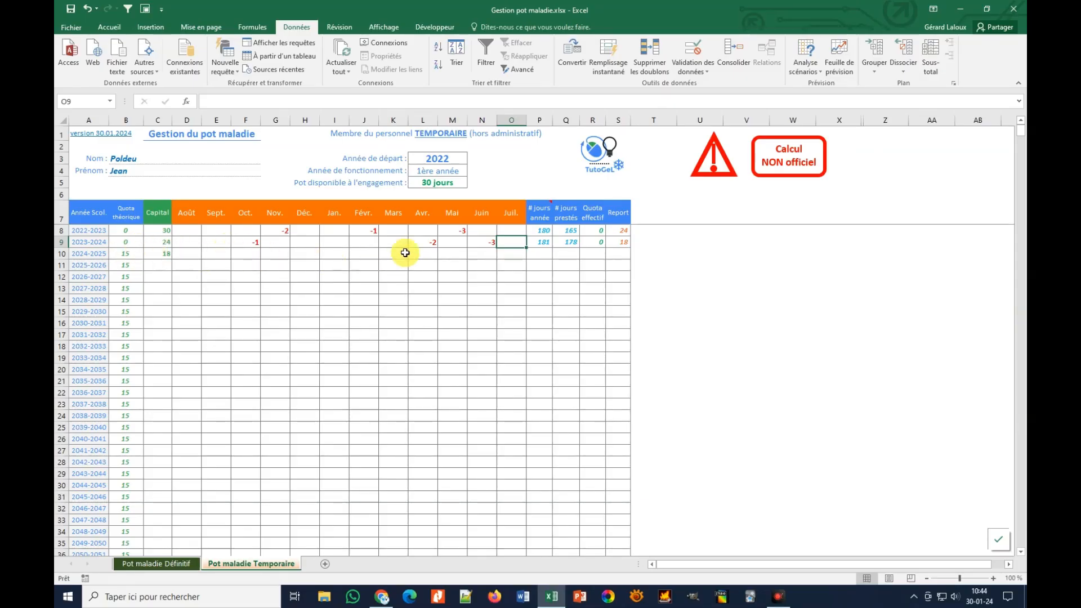
- For school year 2024-2025, enter 180 days in the year and 145 days worked
click(545, 255)
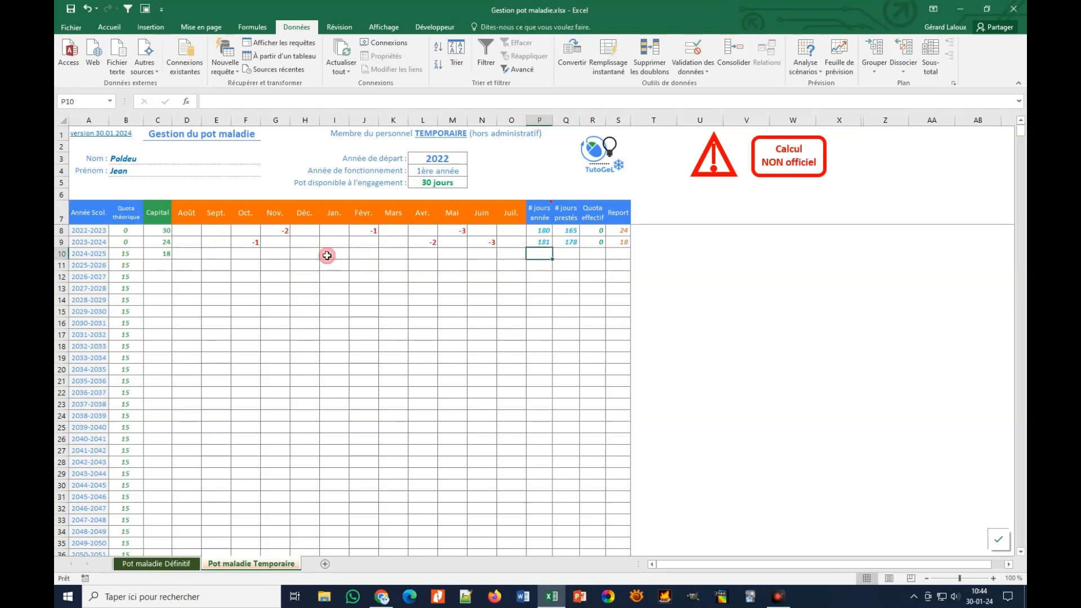
click(382, 596)
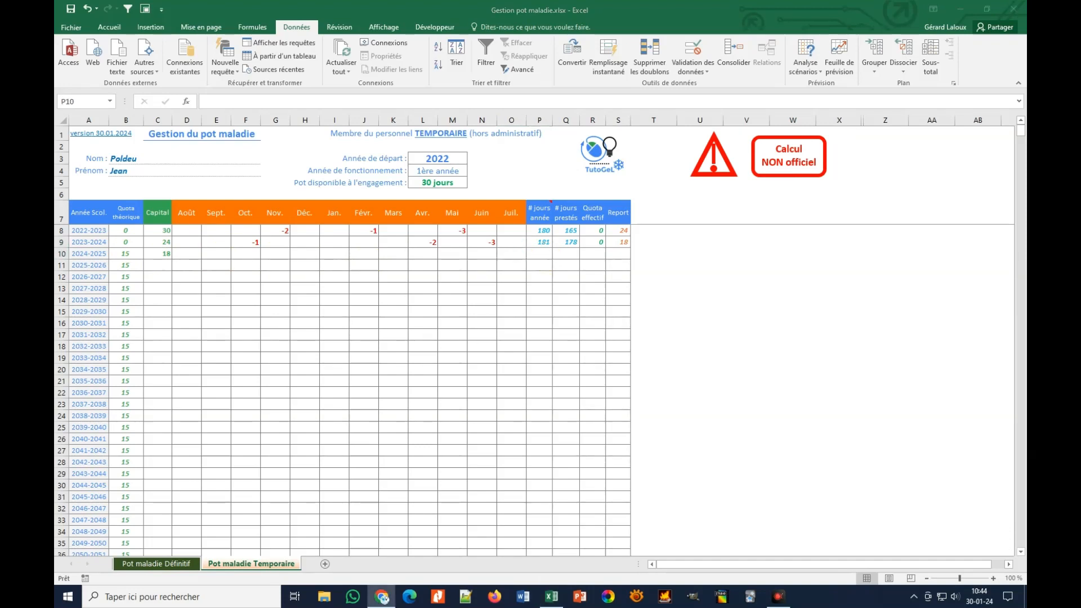
click(542, 253)
click(543, 254)
text(18)
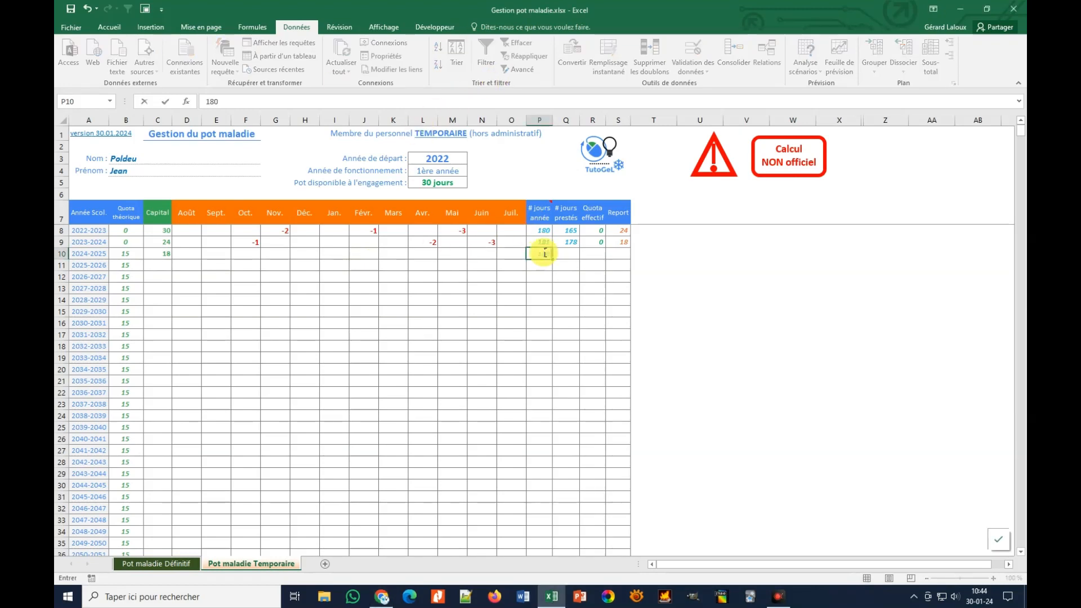
text(0)
key(Tab)
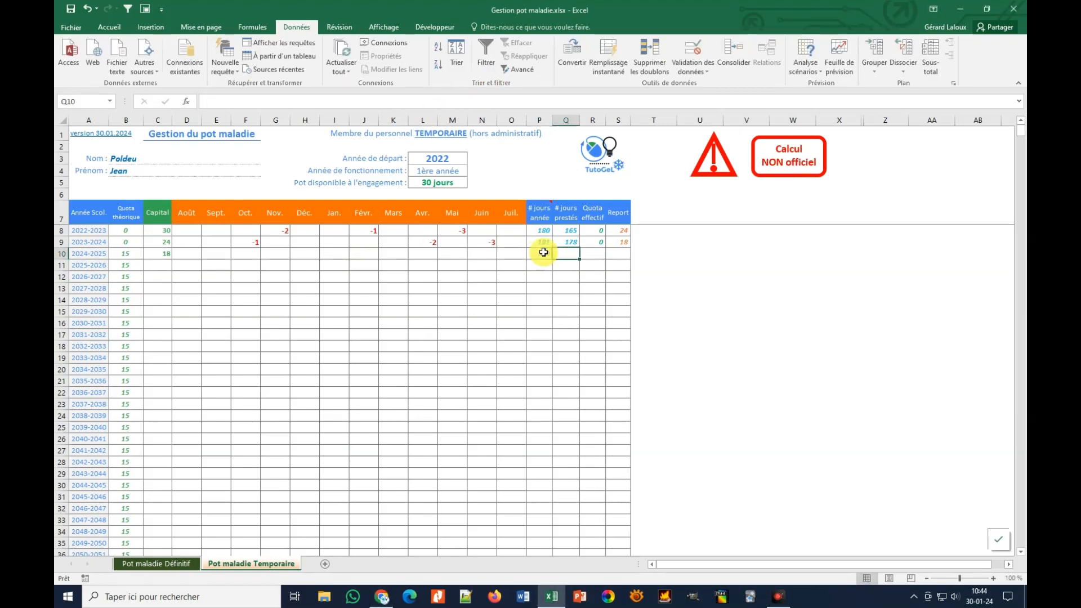
text(145)
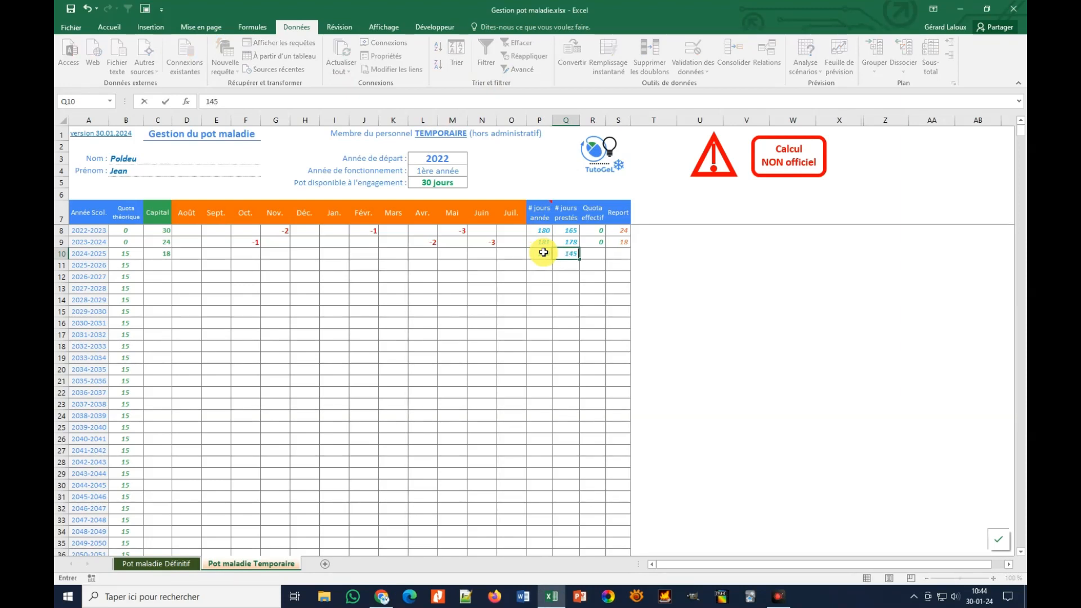
key(Tab)
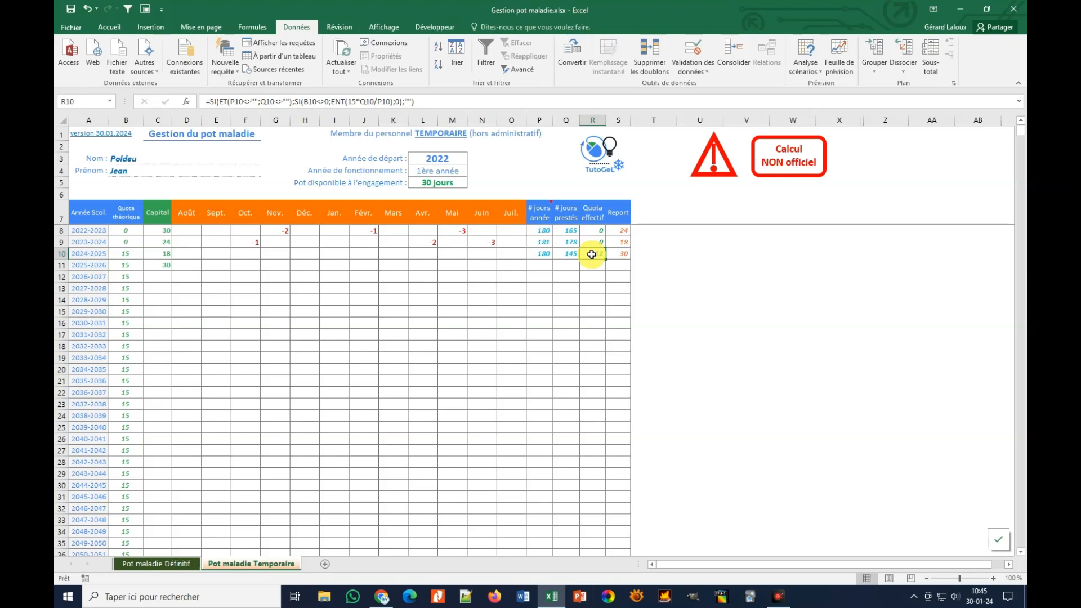
- Switch Année de fonctionnement to 2e année to compare the effective quotas and carry-overs, and restore it to 1ère année
click(454, 171)
click(474, 170)
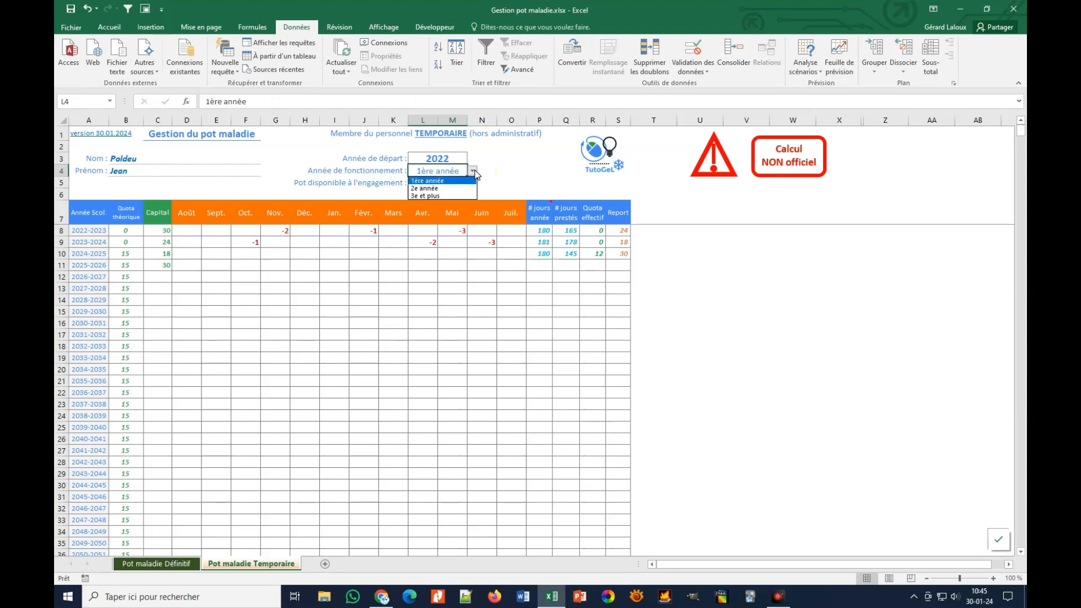
click(444, 188)
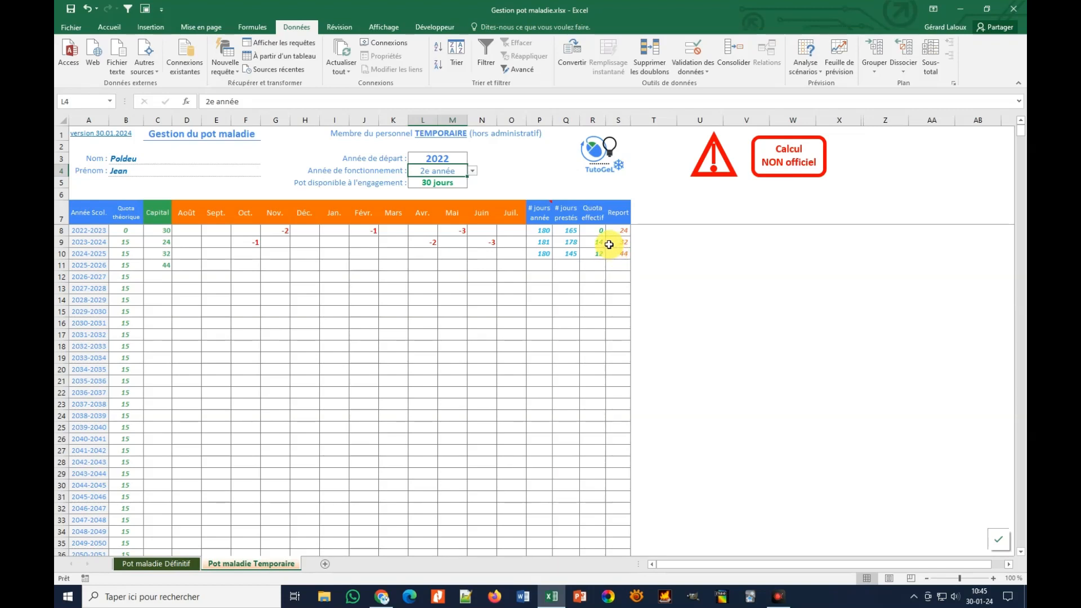
click(473, 170)
click(448, 181)
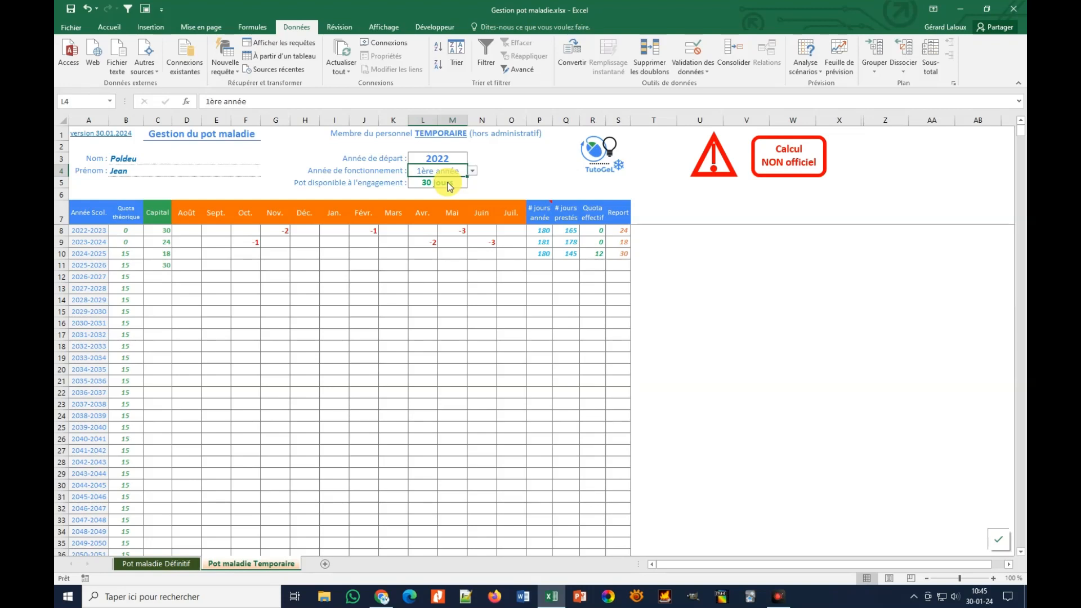
click(446, 182)
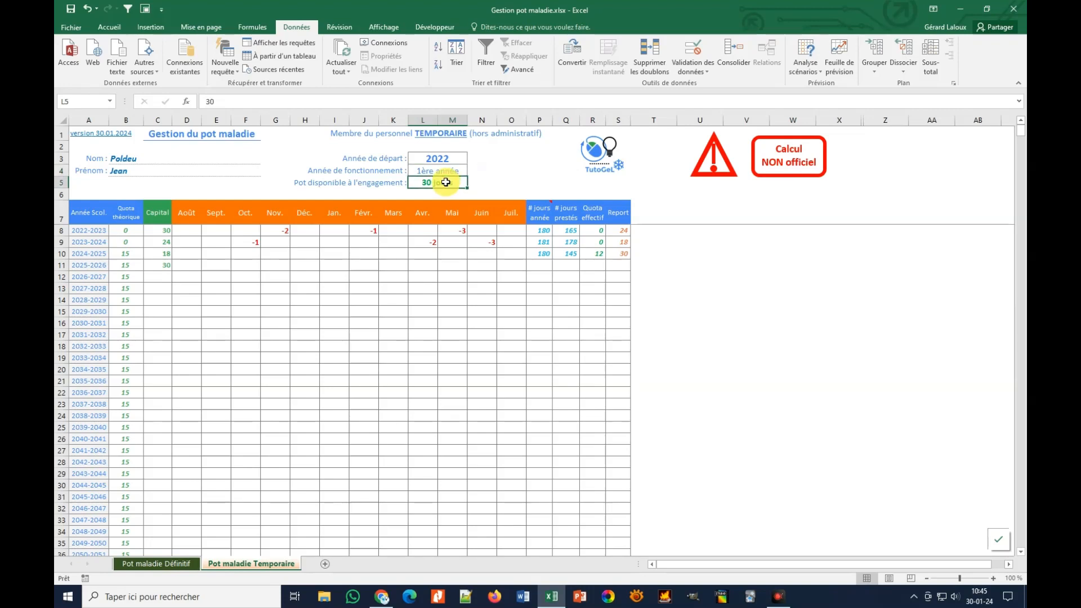